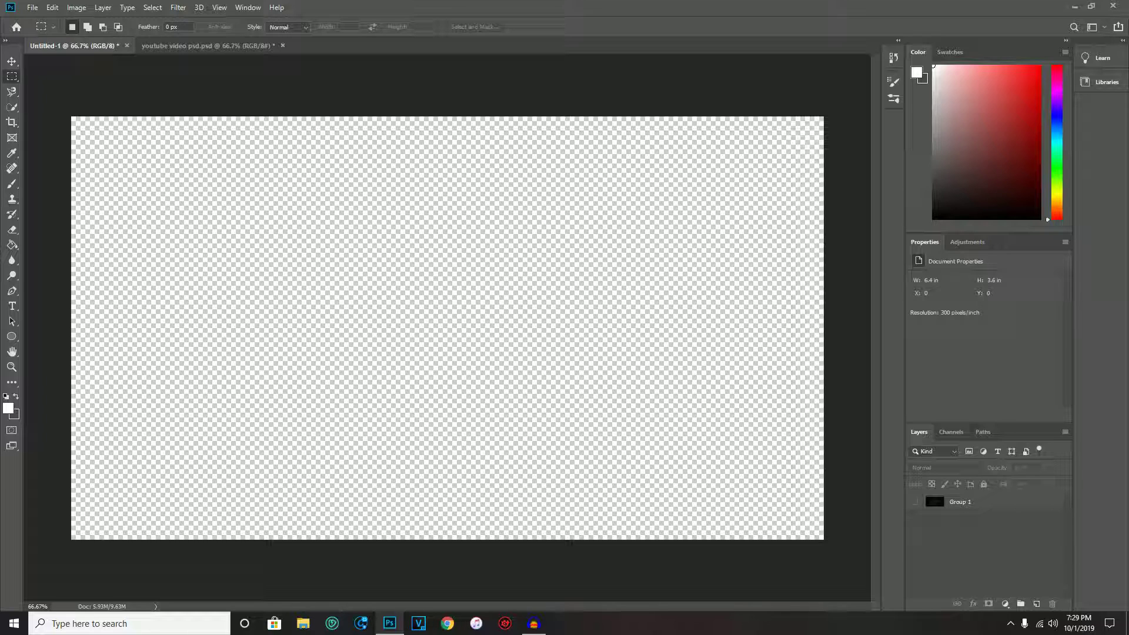
Show the brick wall layer and add the text "GALLIGATOR" over it as a new type layer.
click(914, 502)
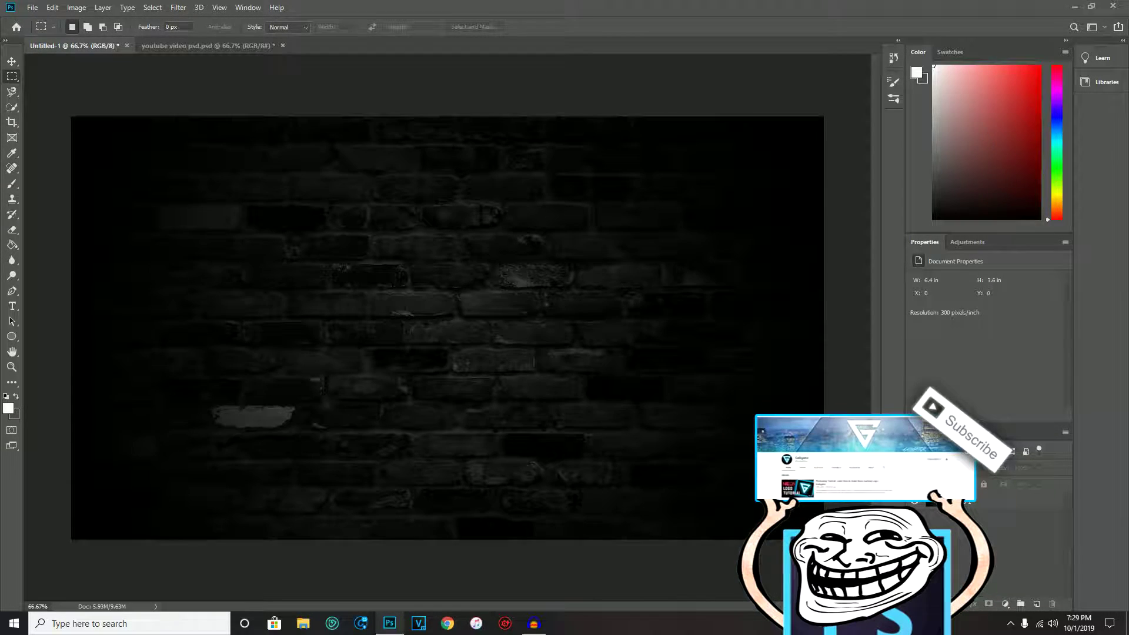
key(t)
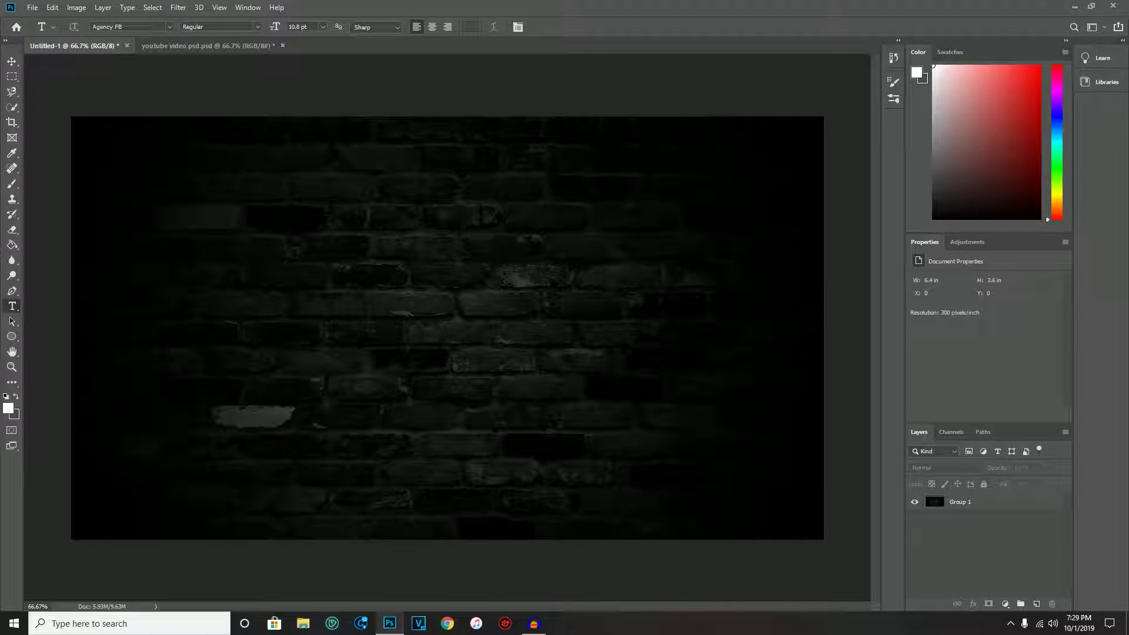
click(314, 327)
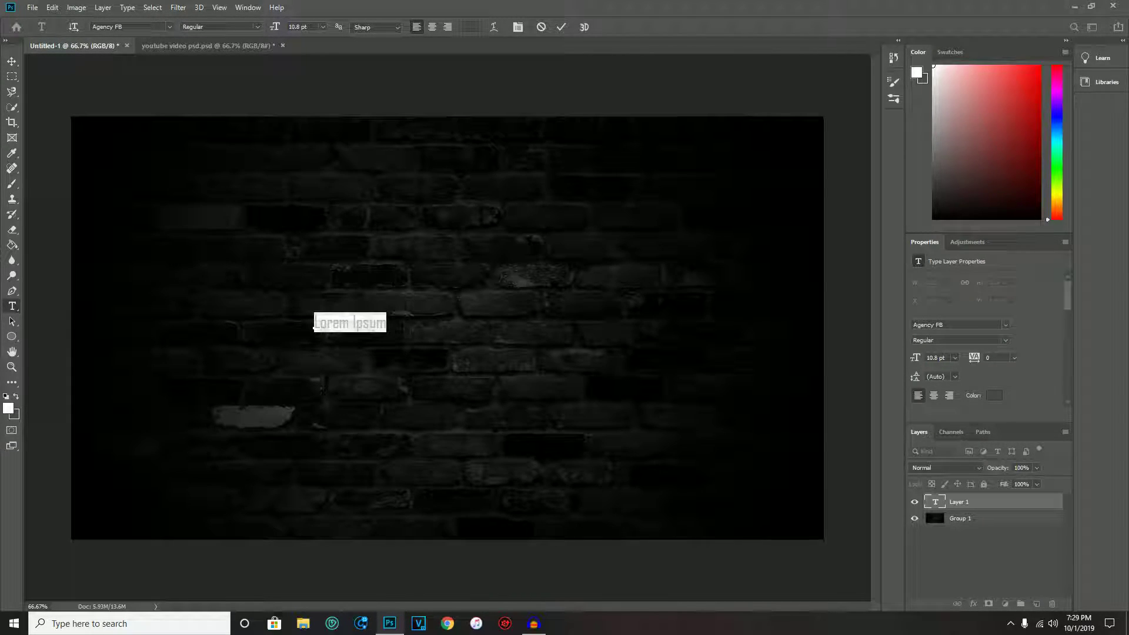
click(313, 323)
key(ctrl+a)
key(BackSpace)
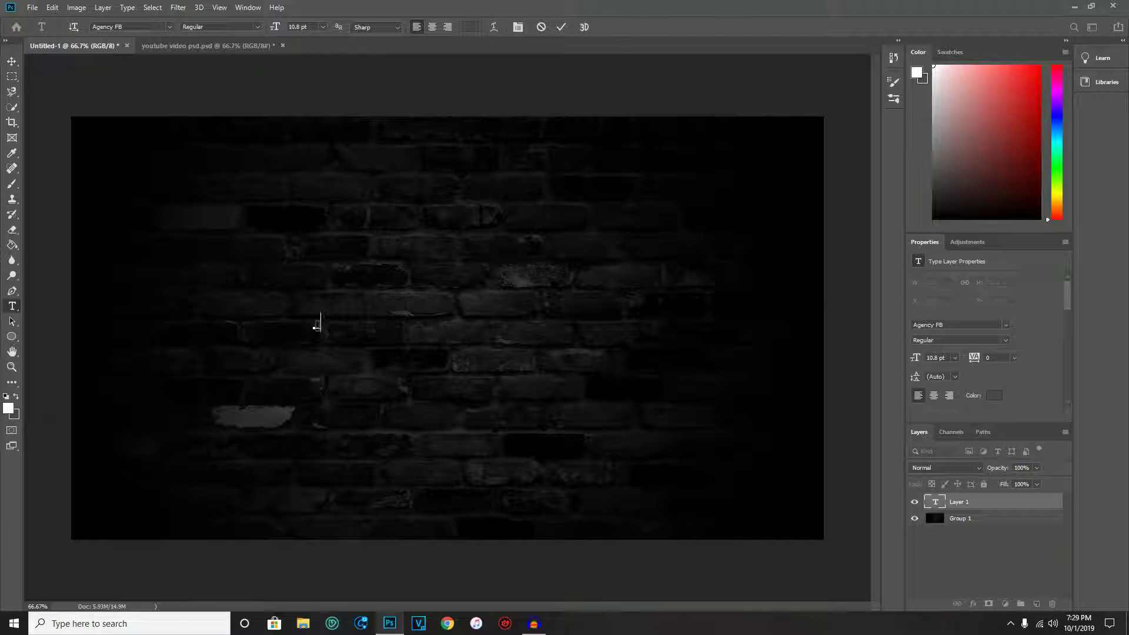
text(GALLIGATOR)
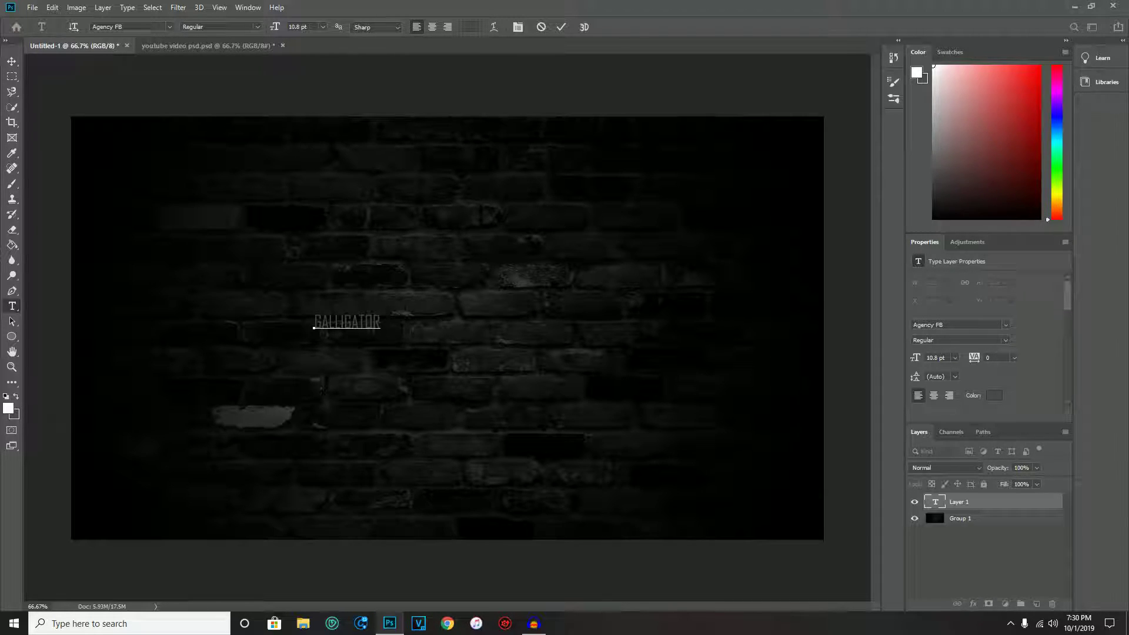
click(561, 27)
Scale the GALLIGATOR text up to about 57.65 pt and centre it on the canvas.
click(12, 61)
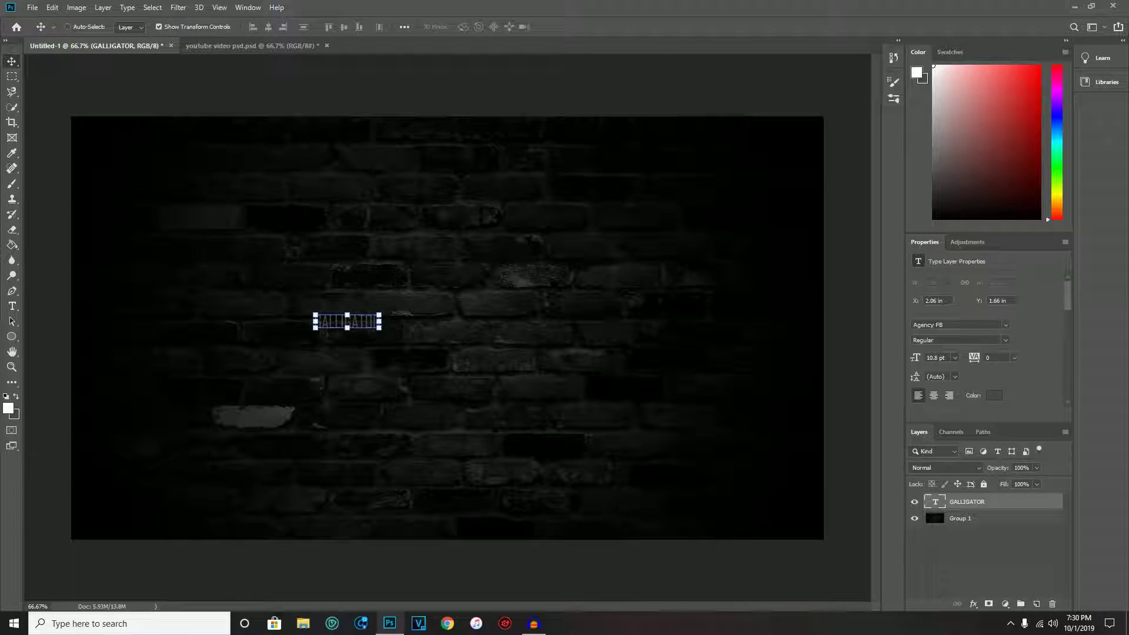
key(t)
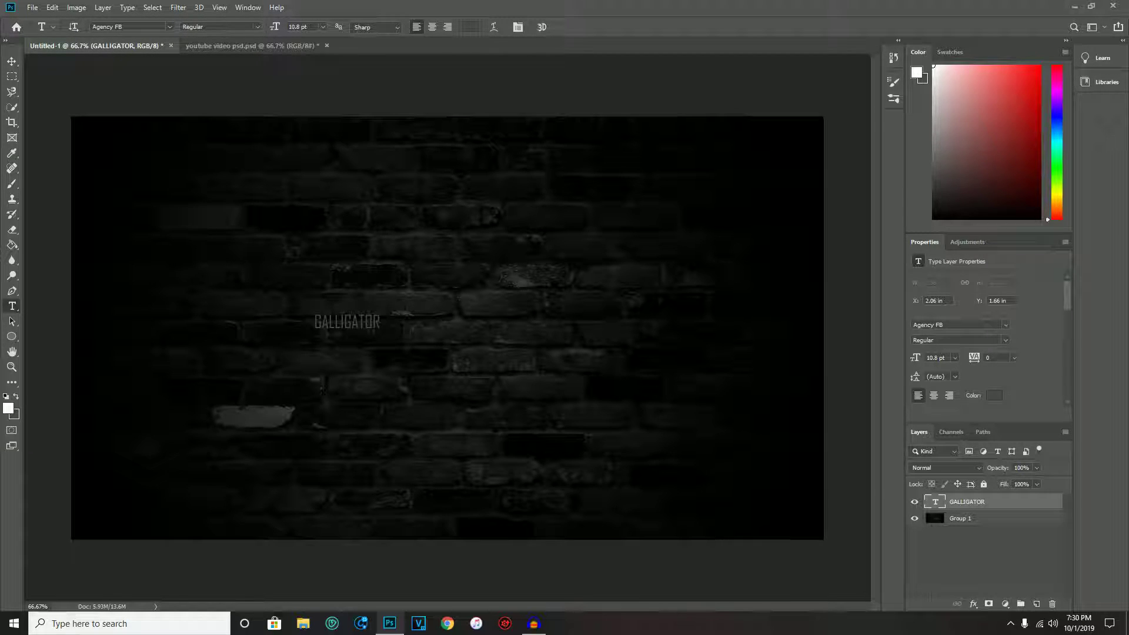
key(v)
drag(379, 327, 663, 411)
drag(622, 370, 580, 333)
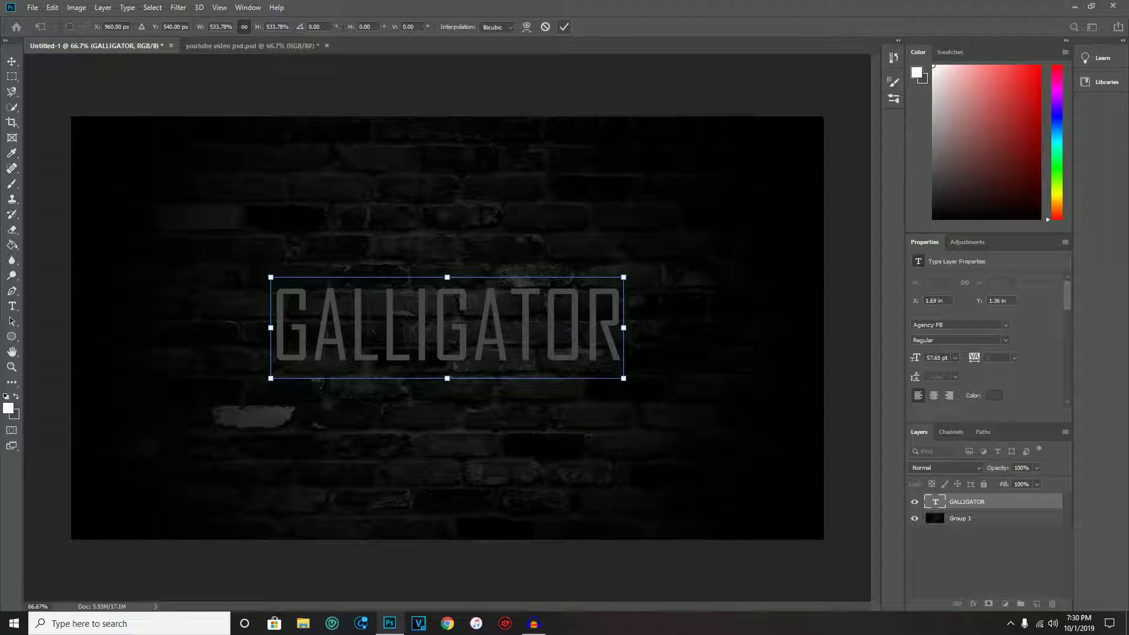
key(Return)
key(m)
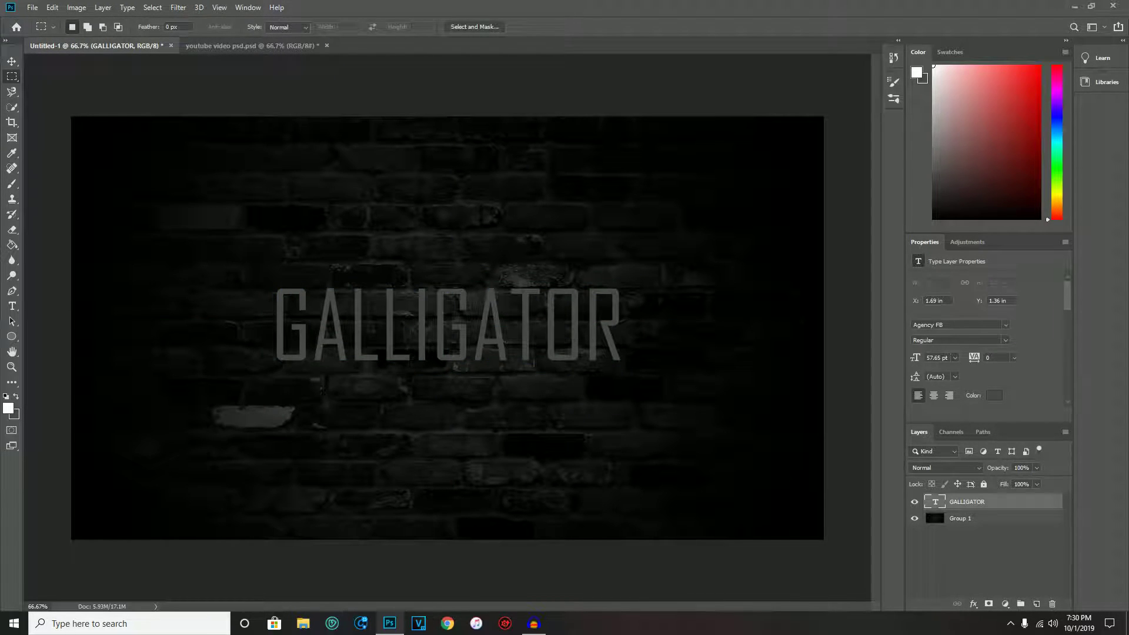
click(12, 60)
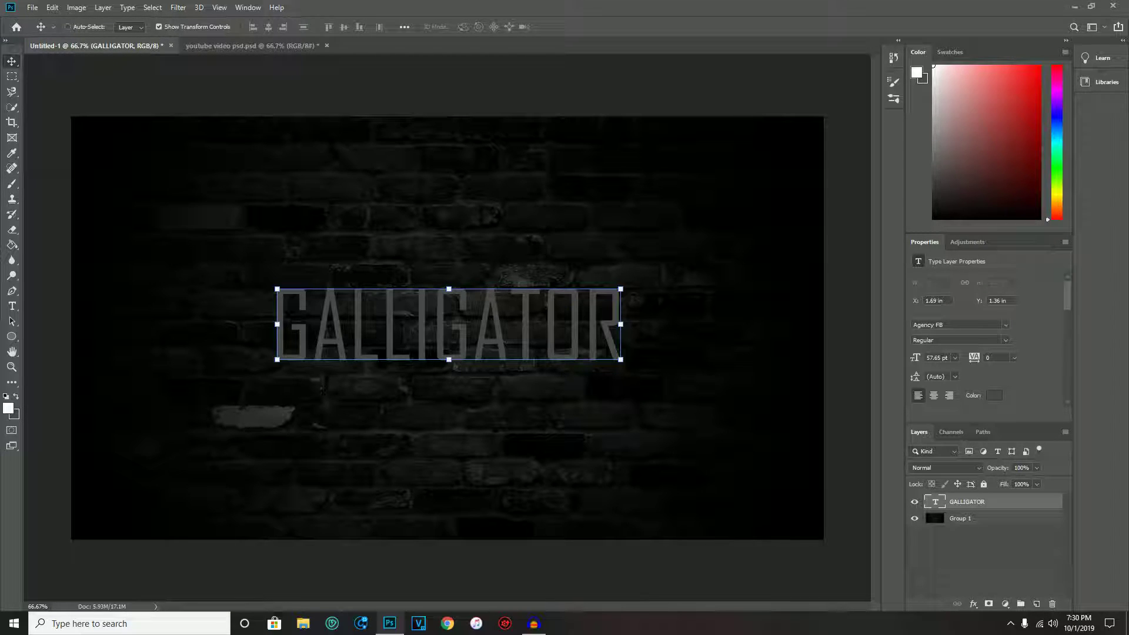
Apply a Color Overlay in white (ffffff) at 100% opacity to the GALLIGATOR text layer.
double_click(1017, 501)
drag(686, 307, 731, 149)
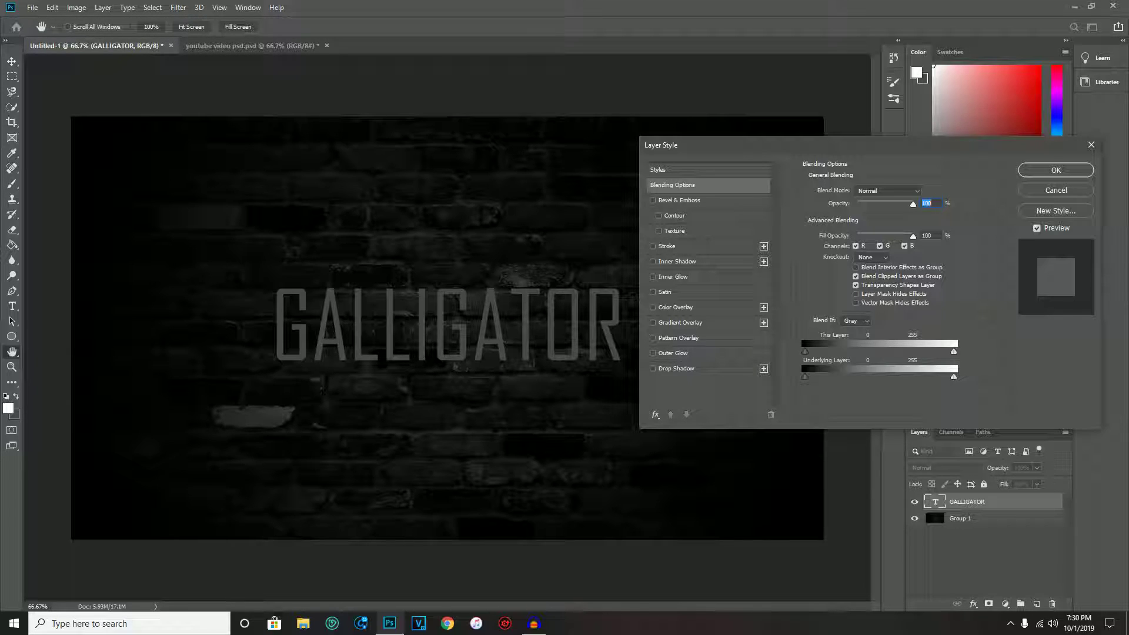
right_click(841, 221)
click(675, 306)
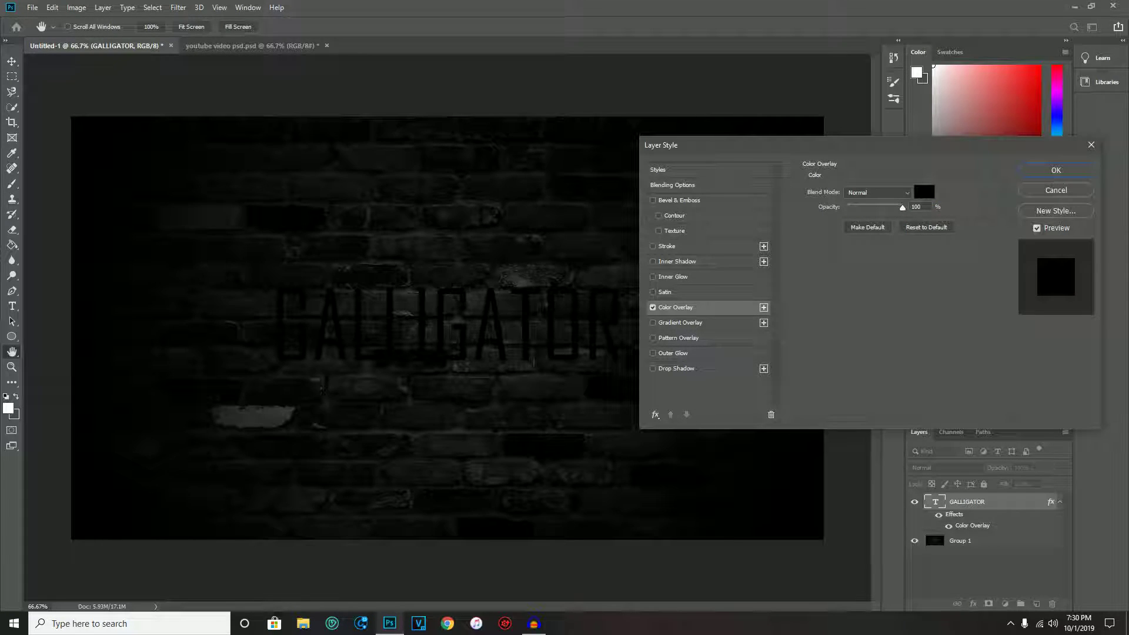
click(923, 191)
text(ffffff)
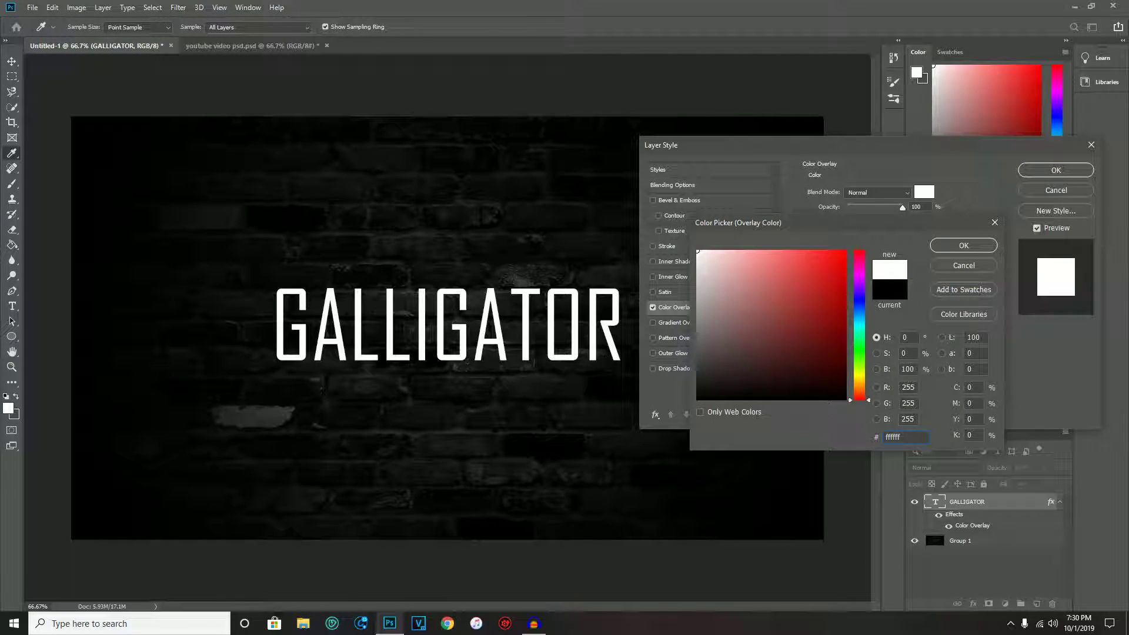
key(Return)
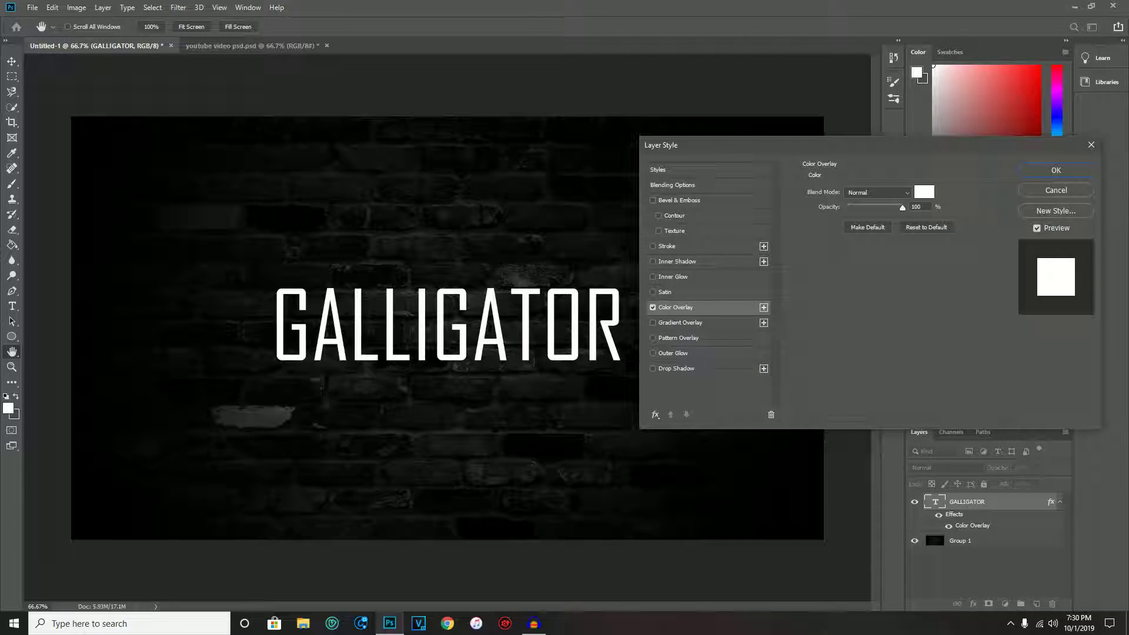
Add a black Multiply Drop Shadow to the text with 35% opacity, 90° angle, 3 px distance and 5 px size.
click(652, 369)
click(676, 369)
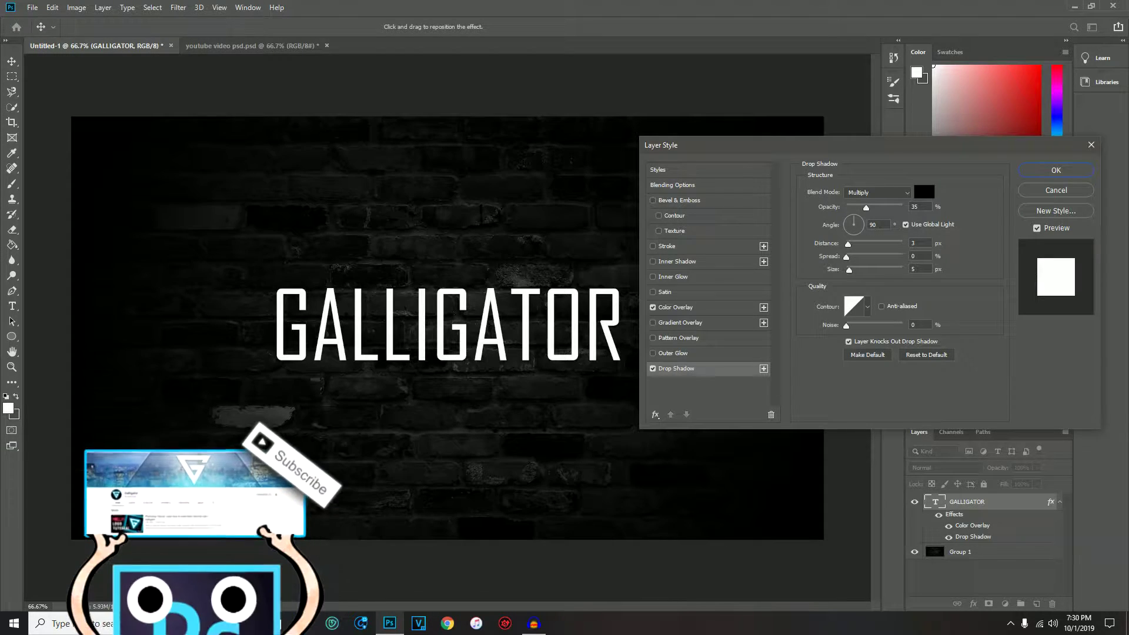
drag(867, 146, 468, 188)
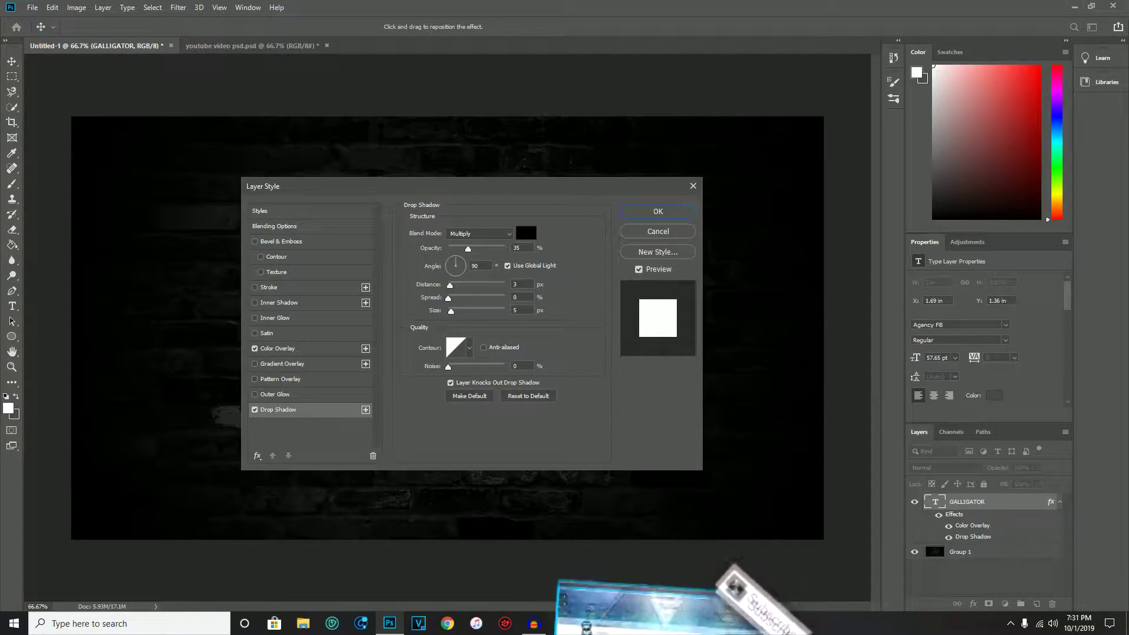
drag(341, 193, 741, 160)
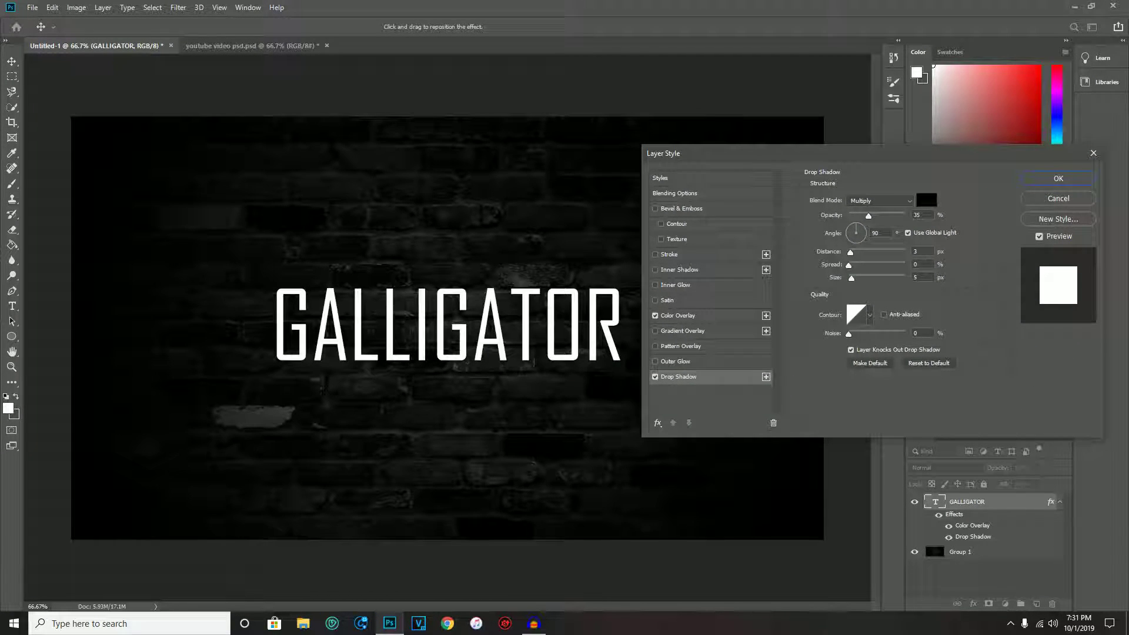
Add an Inner Glow to the text and set its colour to magenta ff00f6.
click(655, 286)
click(655, 285)
click(655, 285)
click(675, 285)
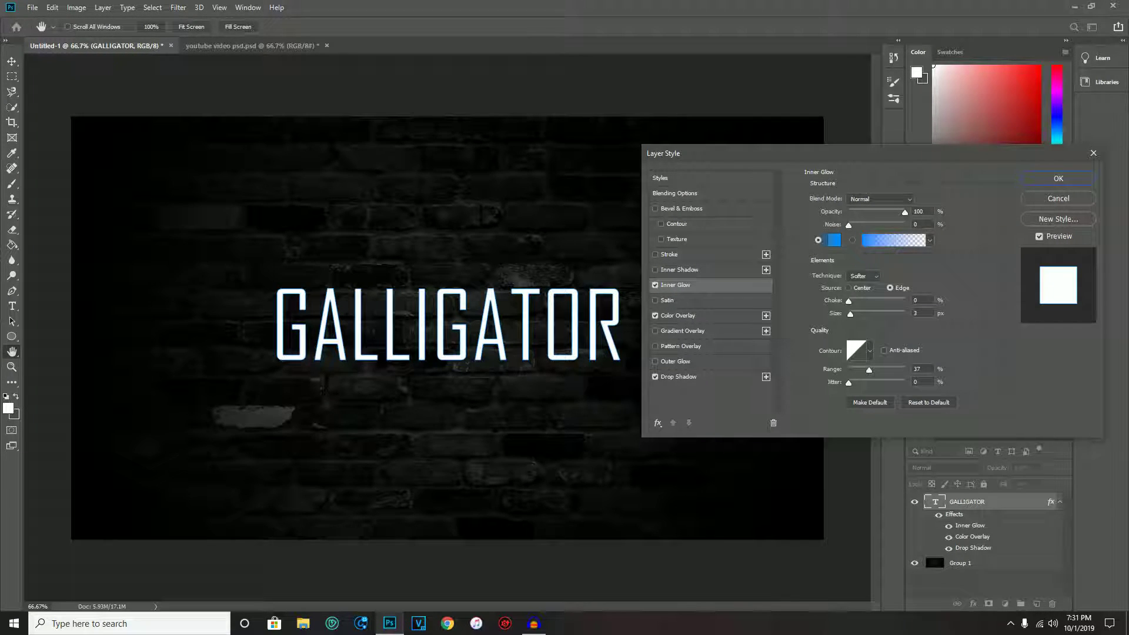
click(834, 239)
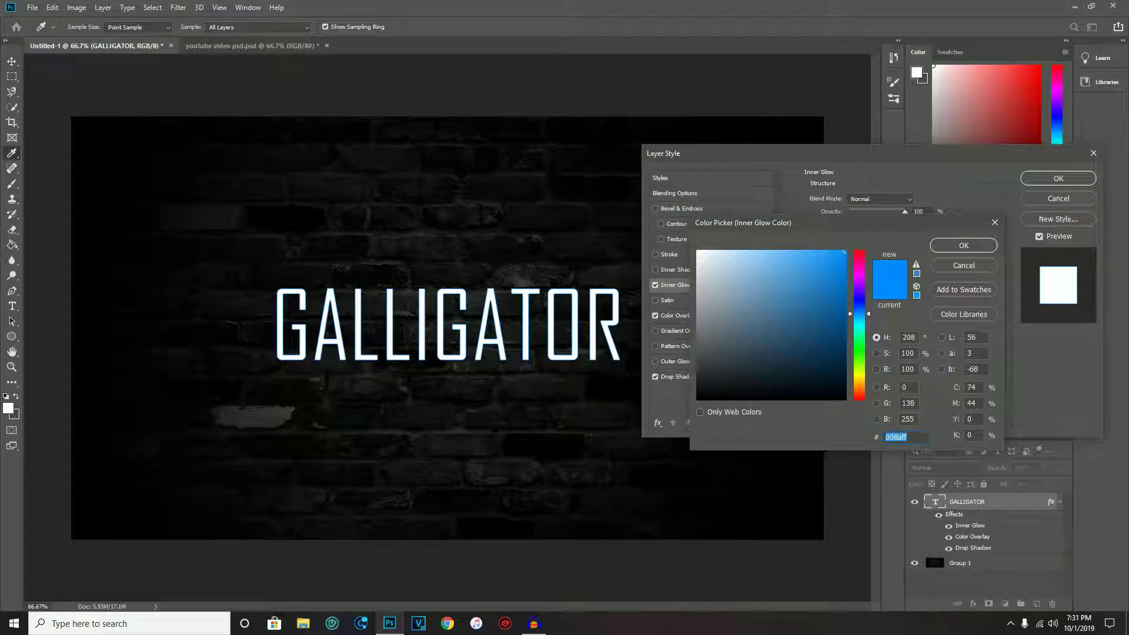
text(00ff12)
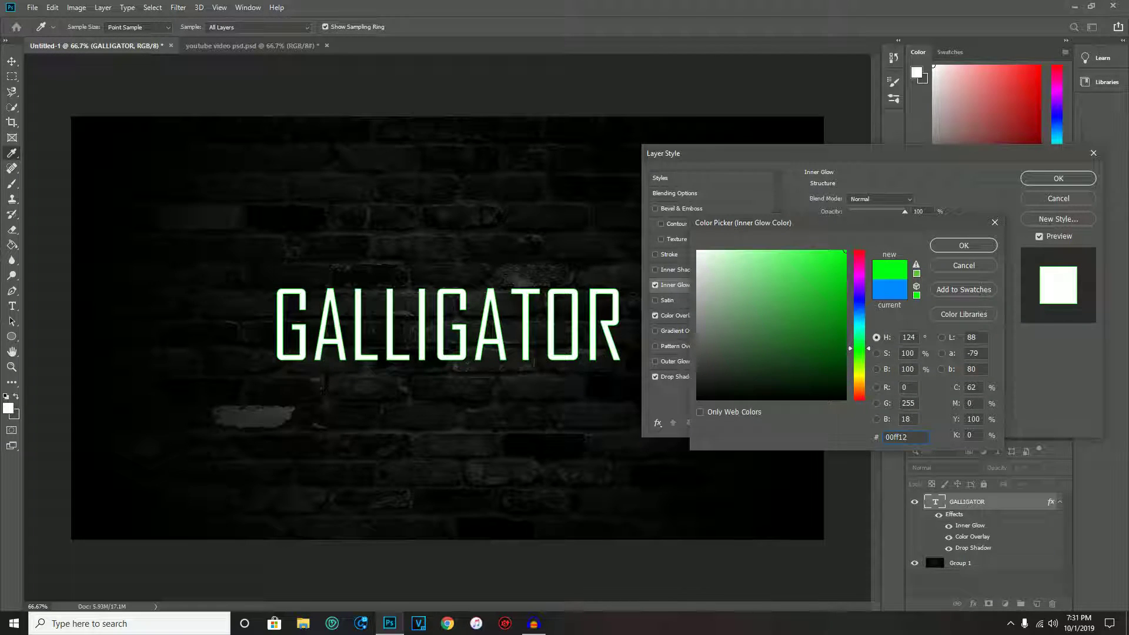
text(ff6c00)
text(ff00e4)
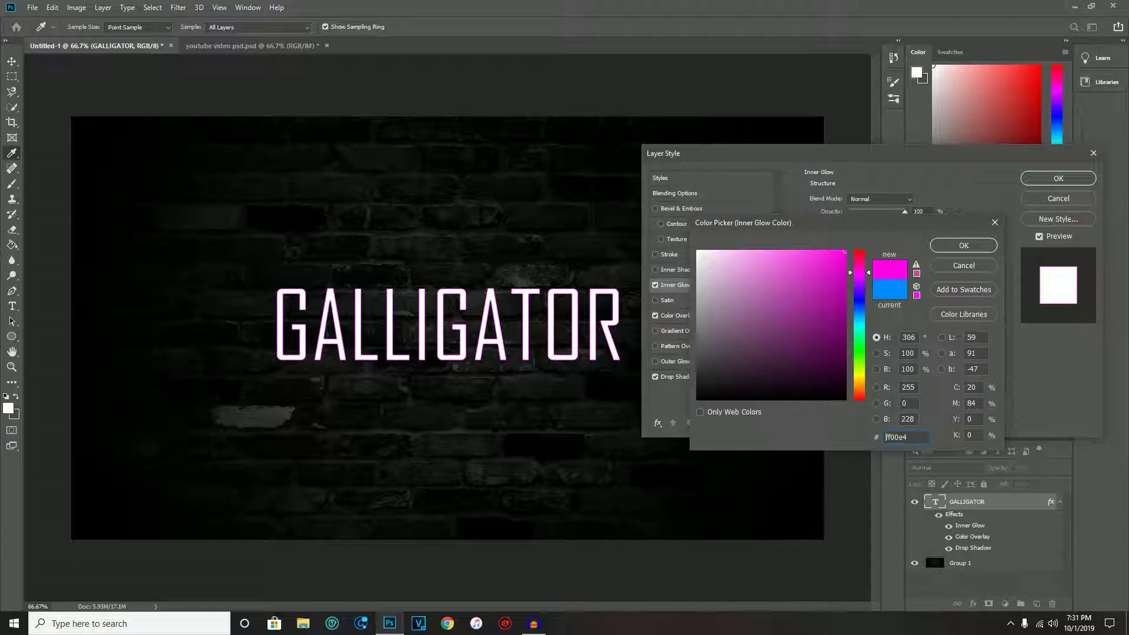
text(ff00c6ff00f6)
key(ctrl+a)
key(Return)
key(space)
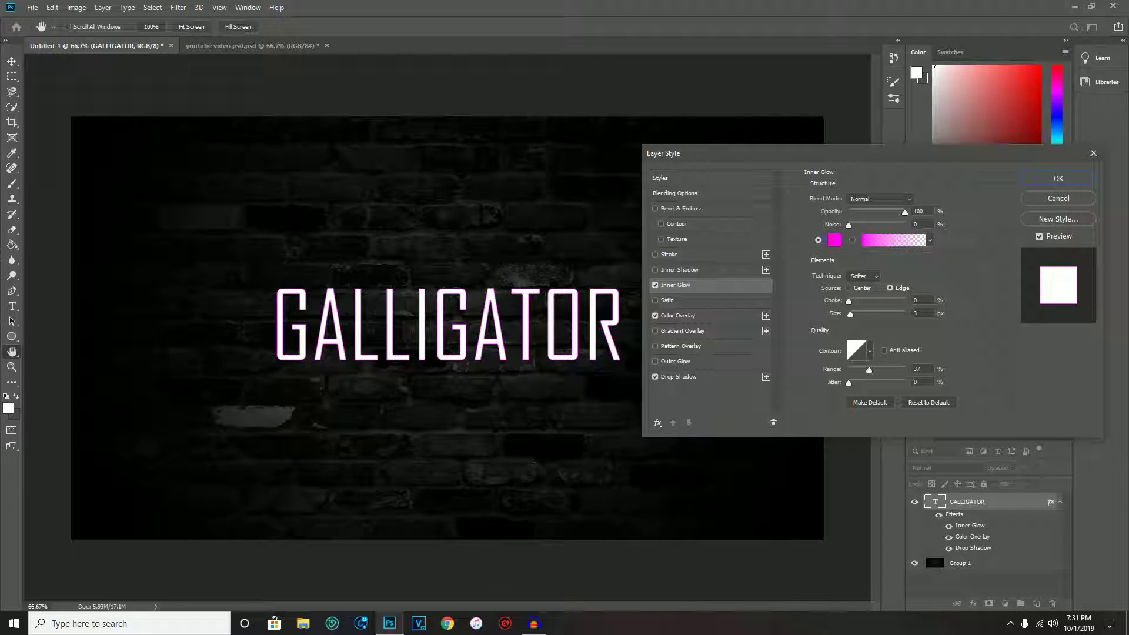
Set the size of the text's Inner Glow to 6 px.
click(919, 314)
drag(835, 157, 421, 198)
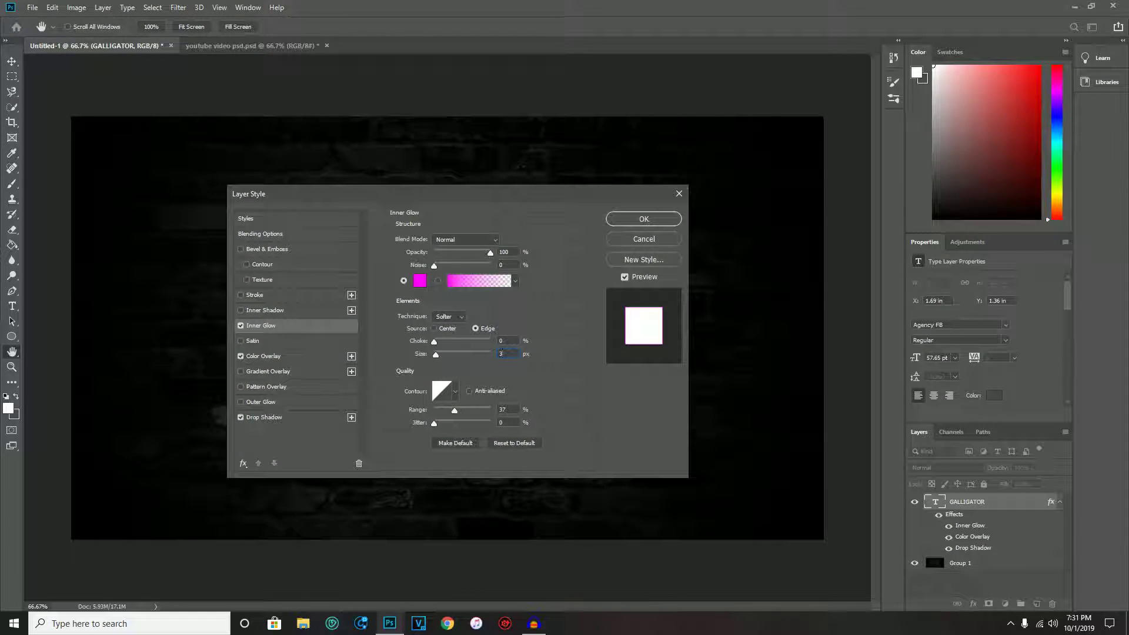
drag(428, 195, 826, 143)
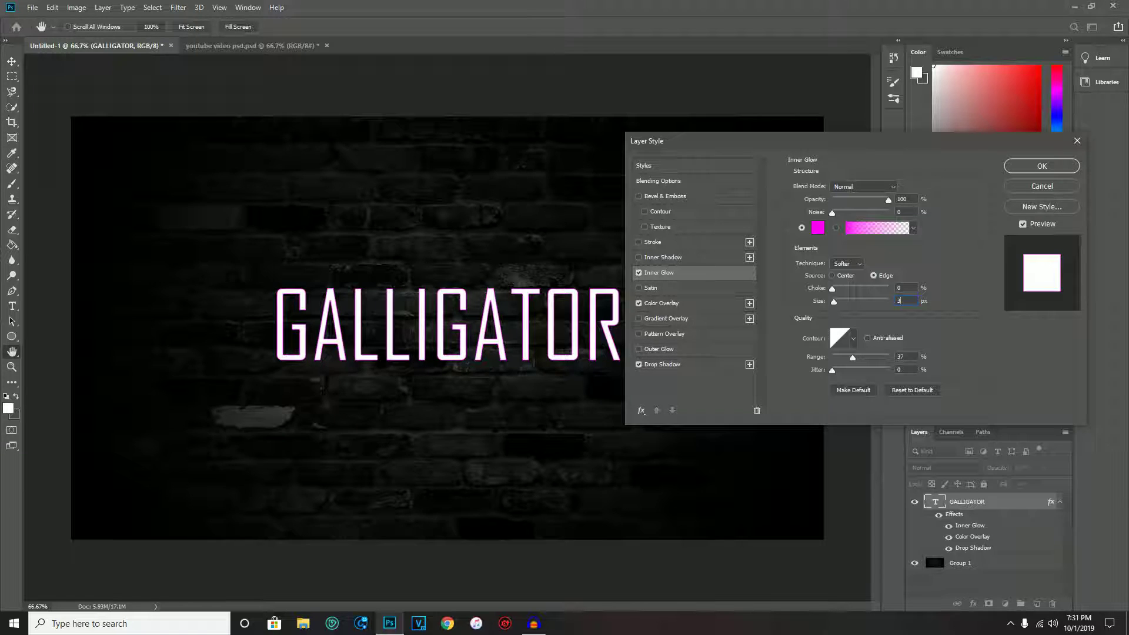
key(Up)
key(Up)
key(Up)
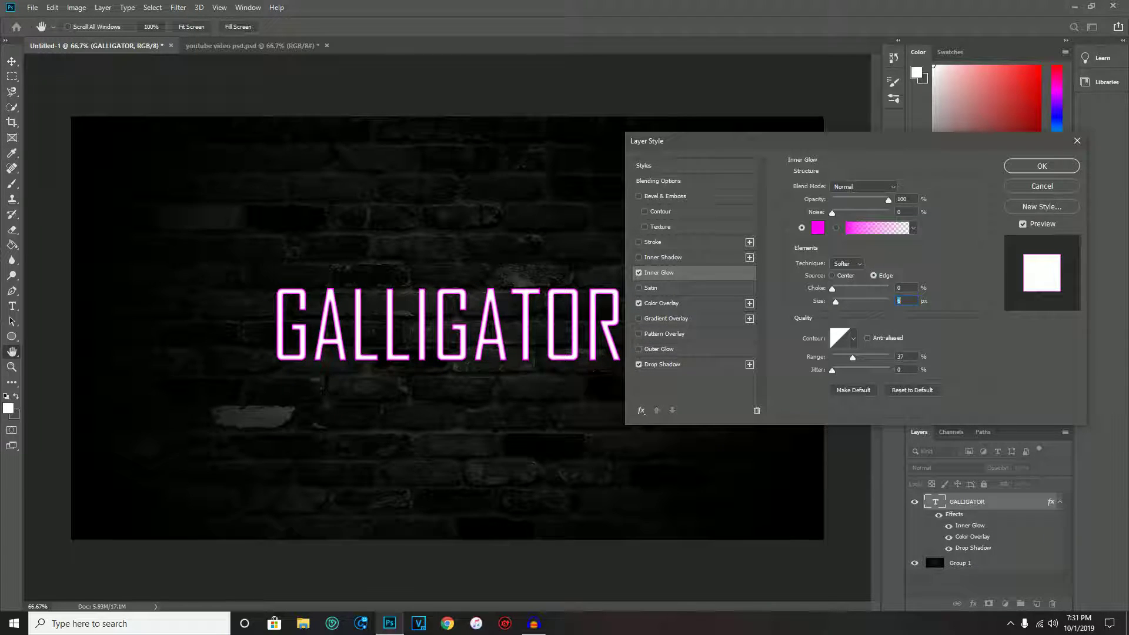
key(Down)
key(Up)
key(Up)
key(Down)
Add an Outer Glow to the text and match its colour to the Inner Glow's magenta, ff00f6.
click(659, 349)
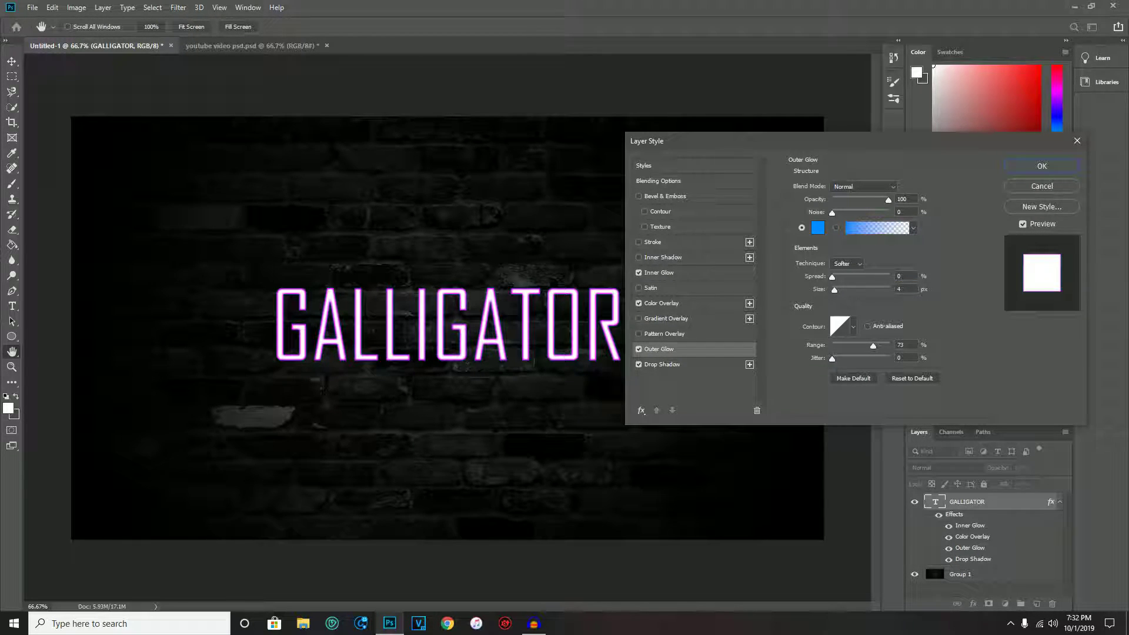
click(659, 272)
click(818, 227)
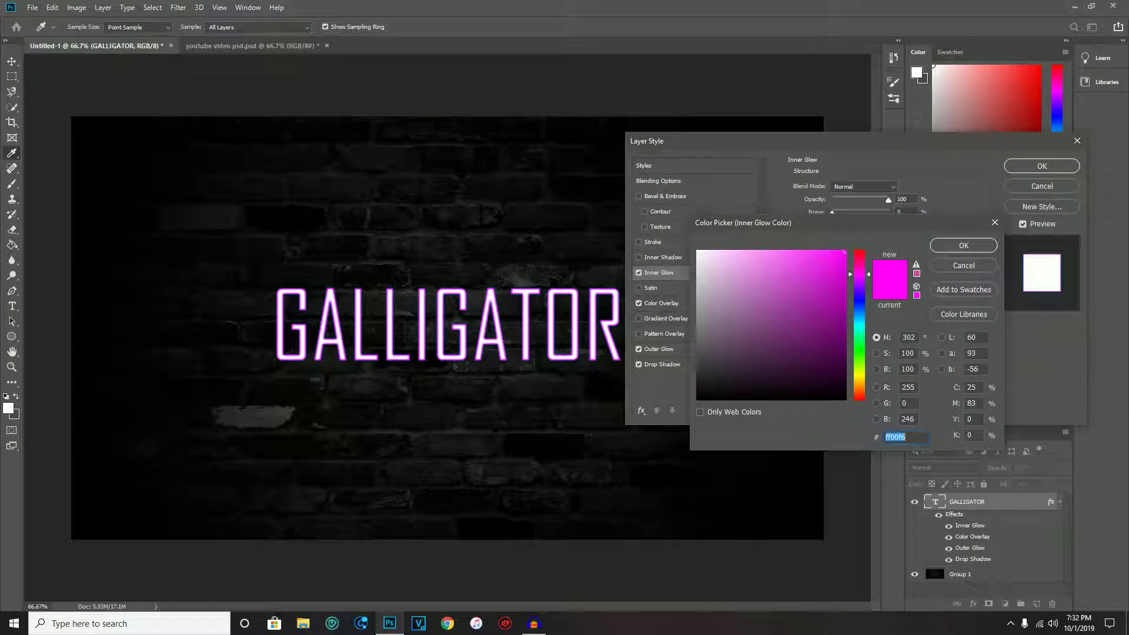
click(964, 245)
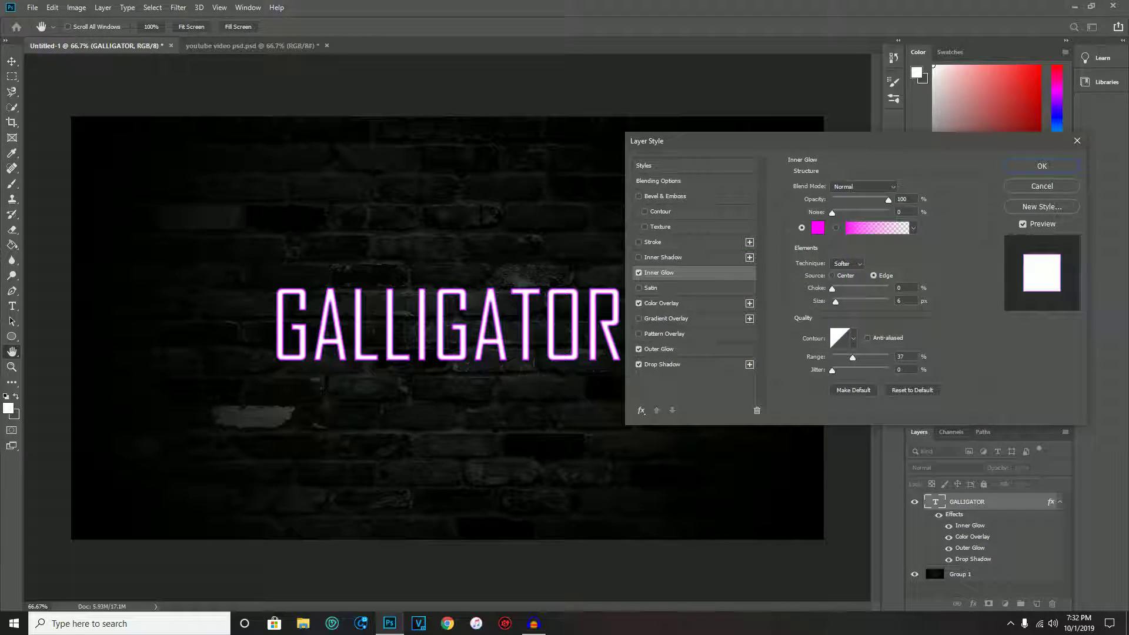
click(659, 349)
click(817, 228)
text(ff00f6)
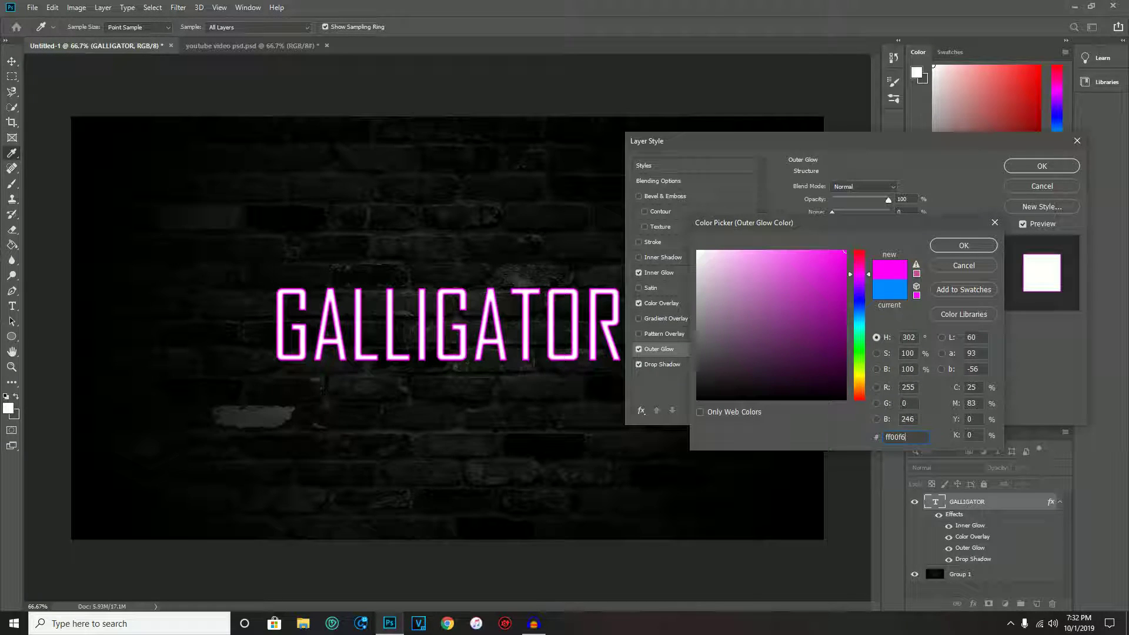
key(Return)
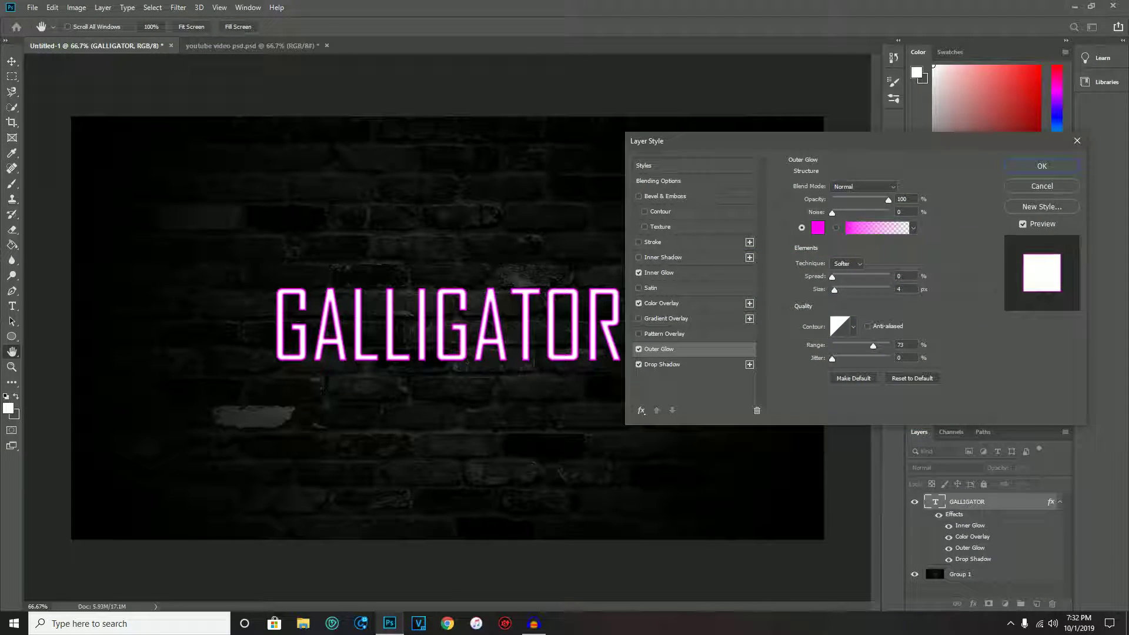
Set the Outer Glow's size to about 9 px, apply the layer style and collapse the layer's effects list.
drag(835, 290, 839, 290)
key(Down)
key(Down)
key(Down)
key(Down)
key(Down)
key(Down)
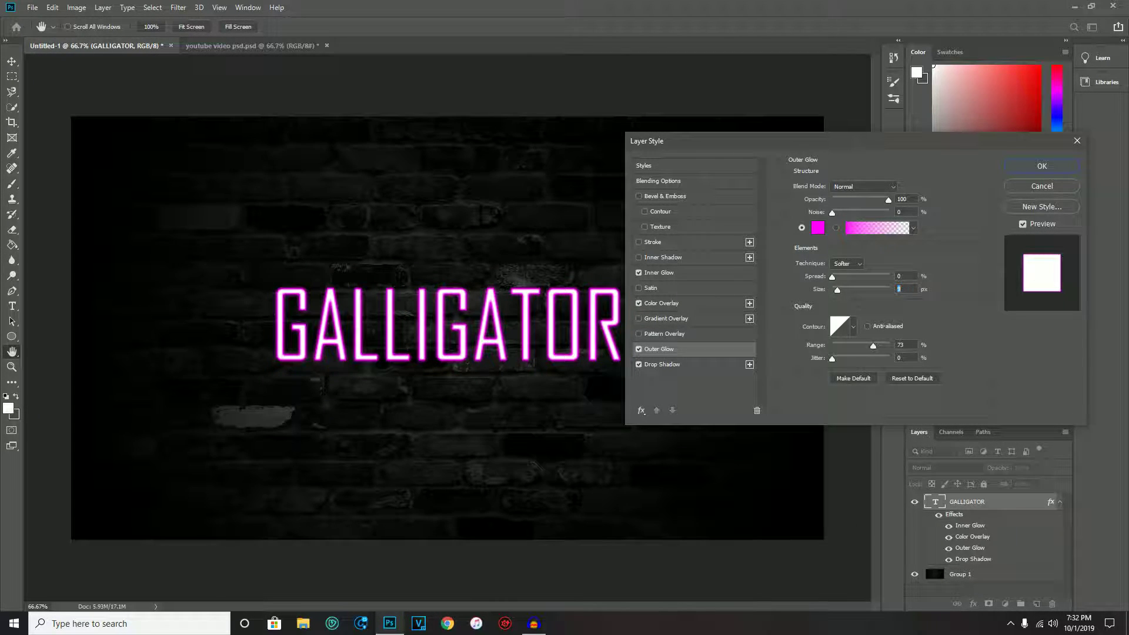
key(Up)
key(Up)
key(Up)
key(Up)
key(Up)
key(Up)
key(Up)
key(Up)
key(Up)
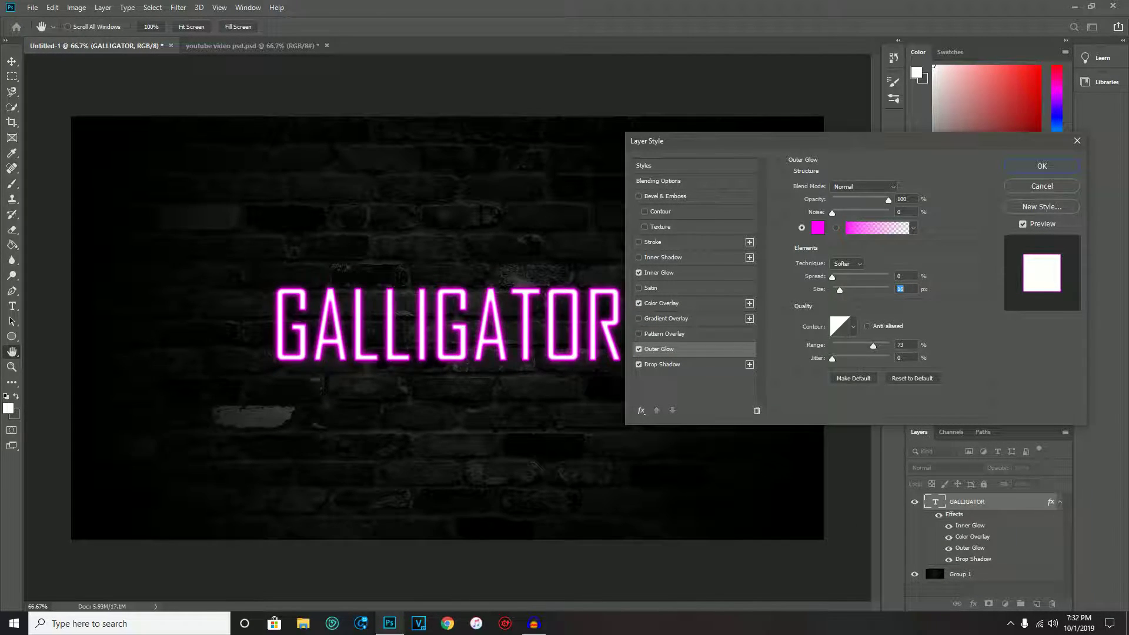
key(Down)
key(Down)
text(8)
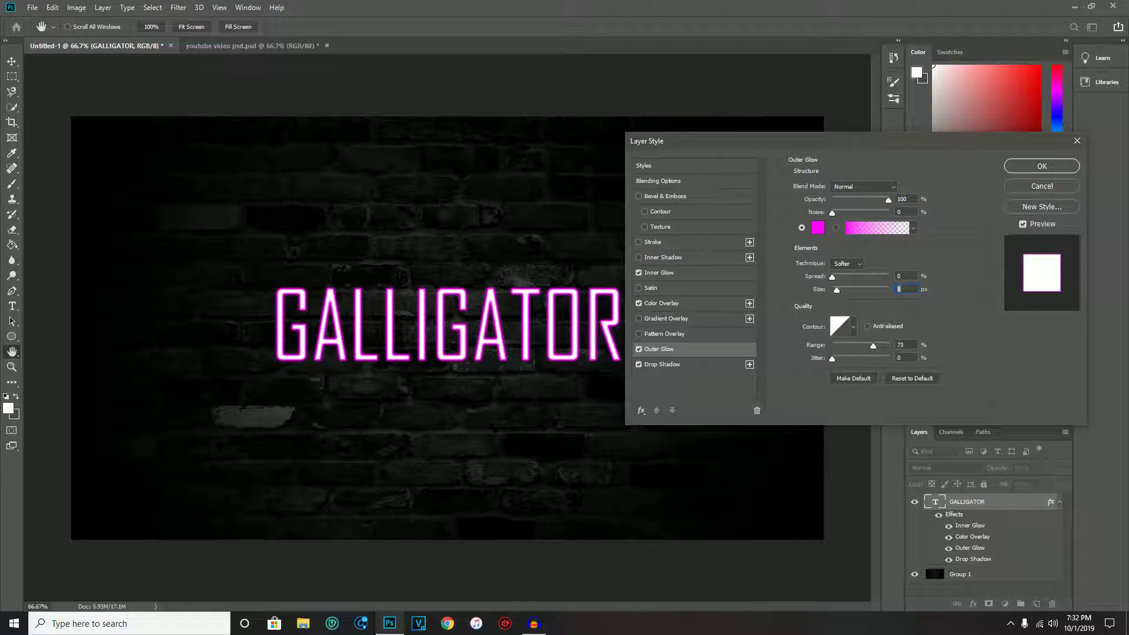
key(Up)
key(Return)
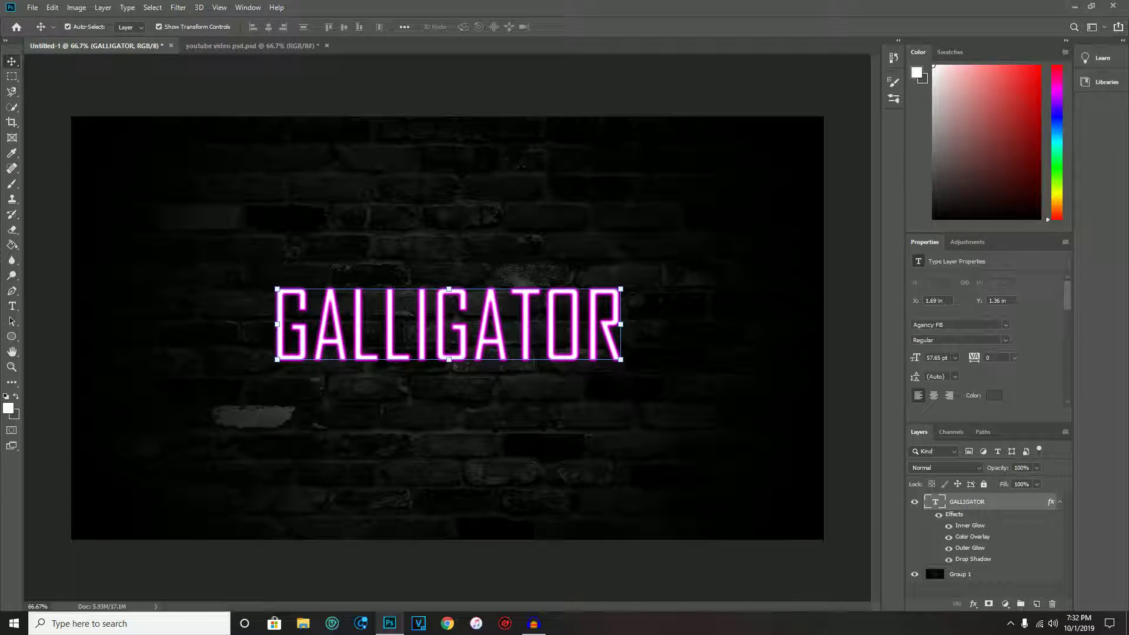
click(1059, 502)
key(ctrl)
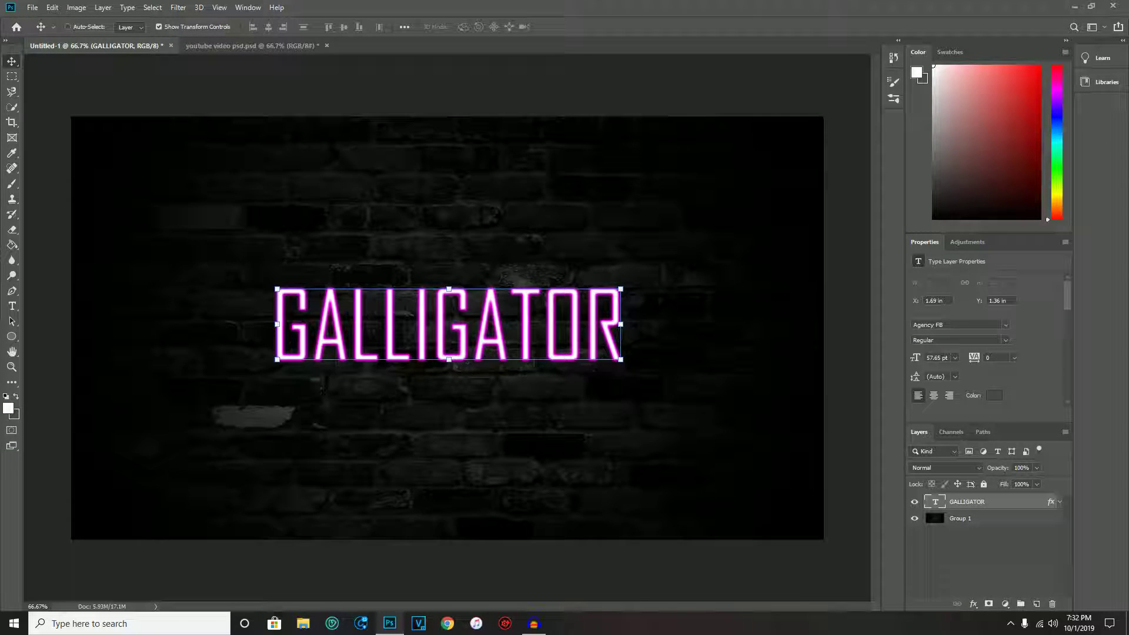
Duplicate the GALLIGATOR text layer and align the copy exactly over the original text.
key(ctrl+c)
key(ctrl+v)
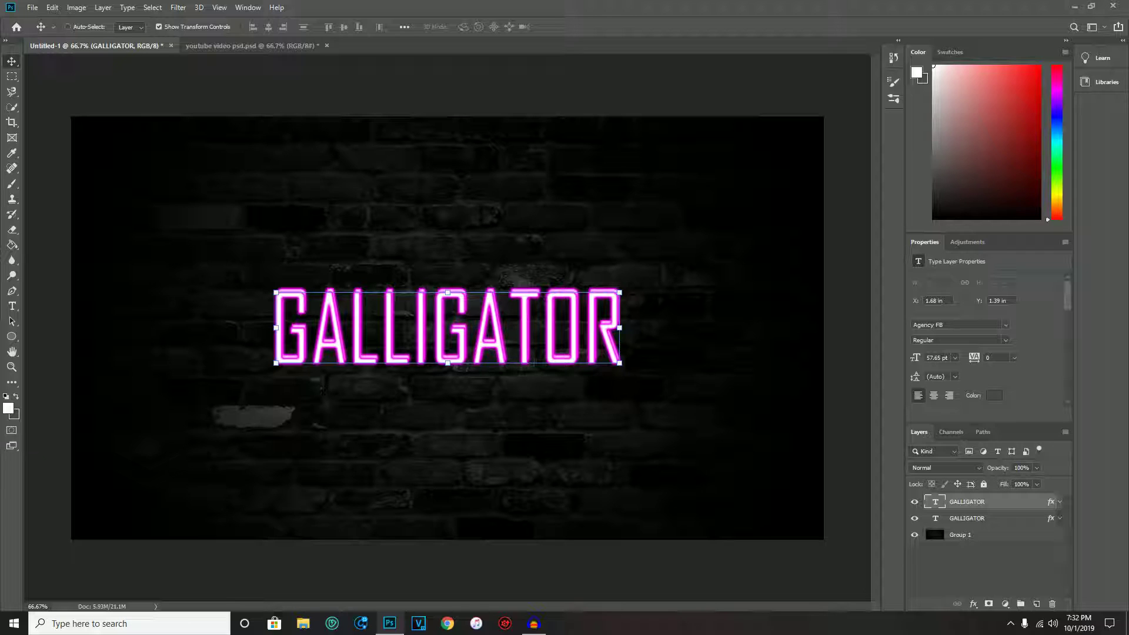
key(ctrl+h)
drag(611, 339, 611, 336)
key(Up)
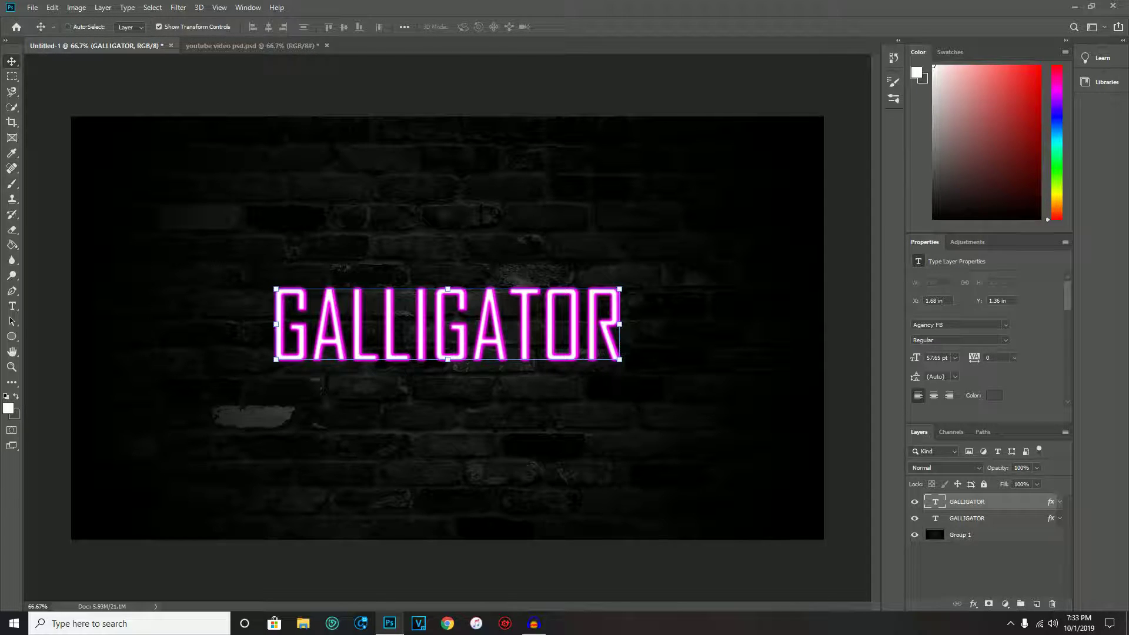
Convert the upper GALLIGATOR layer to a smart object, apply a Gaussian Blur with a 9.6 px radius, and collapse its filter list.
click(178, 7)
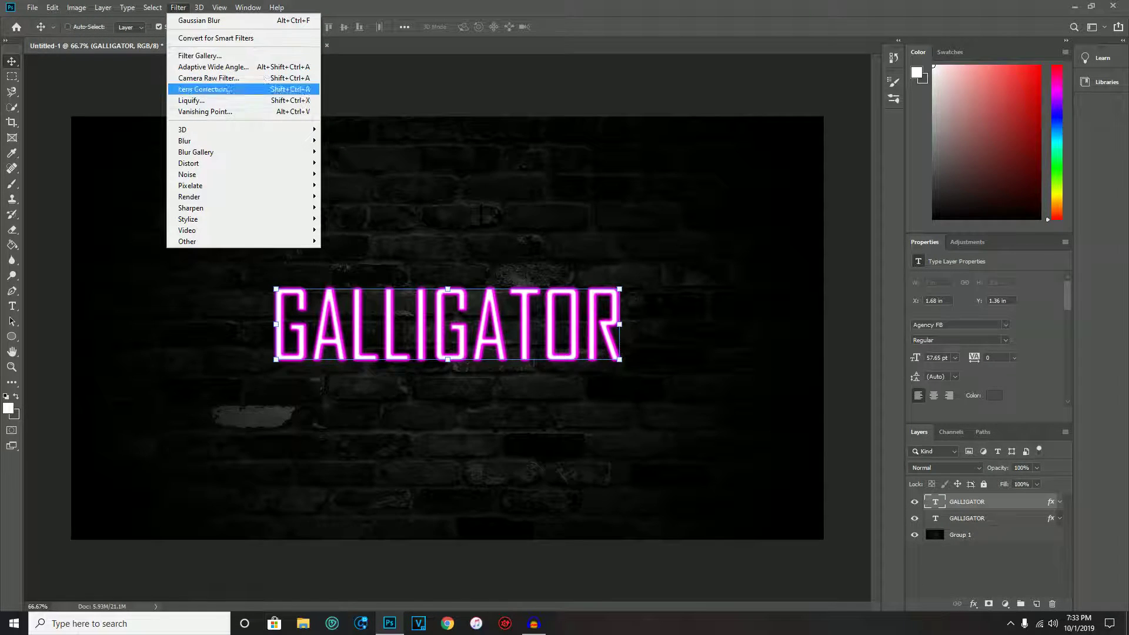
mouse_move(246, 140)
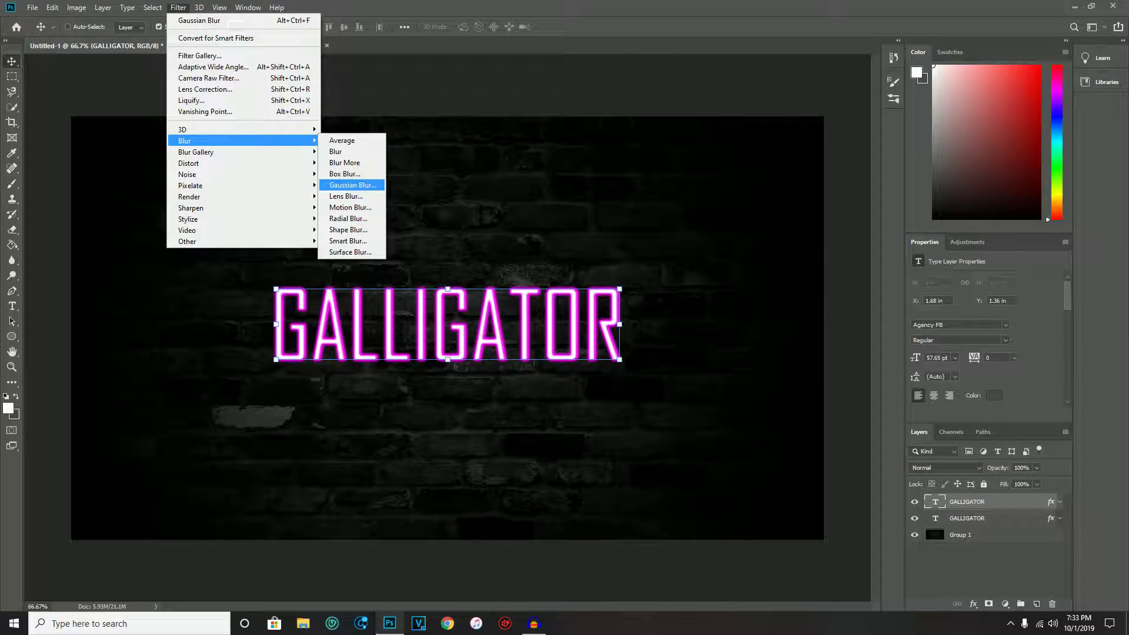
click(352, 185)
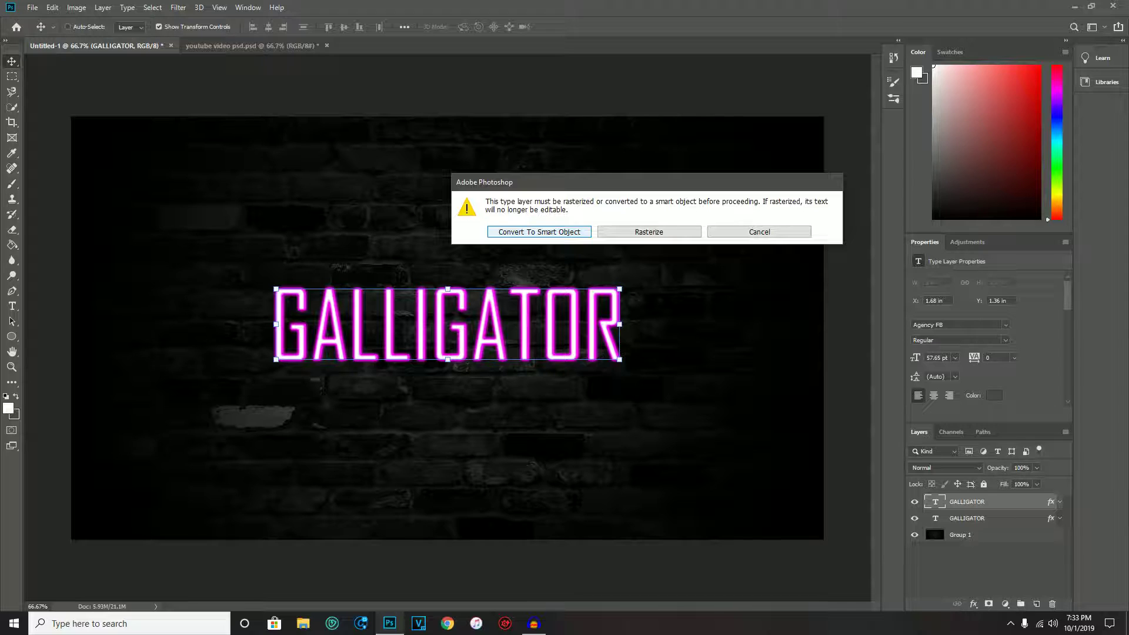
key(Return)
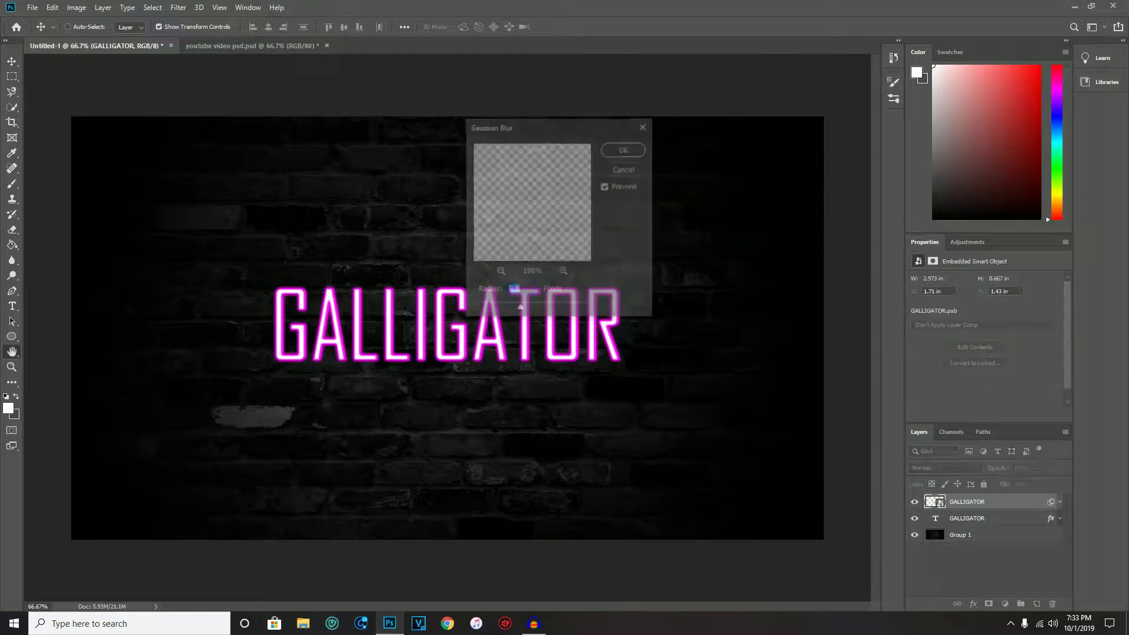
text(11.1)
drag(521, 309, 519, 309)
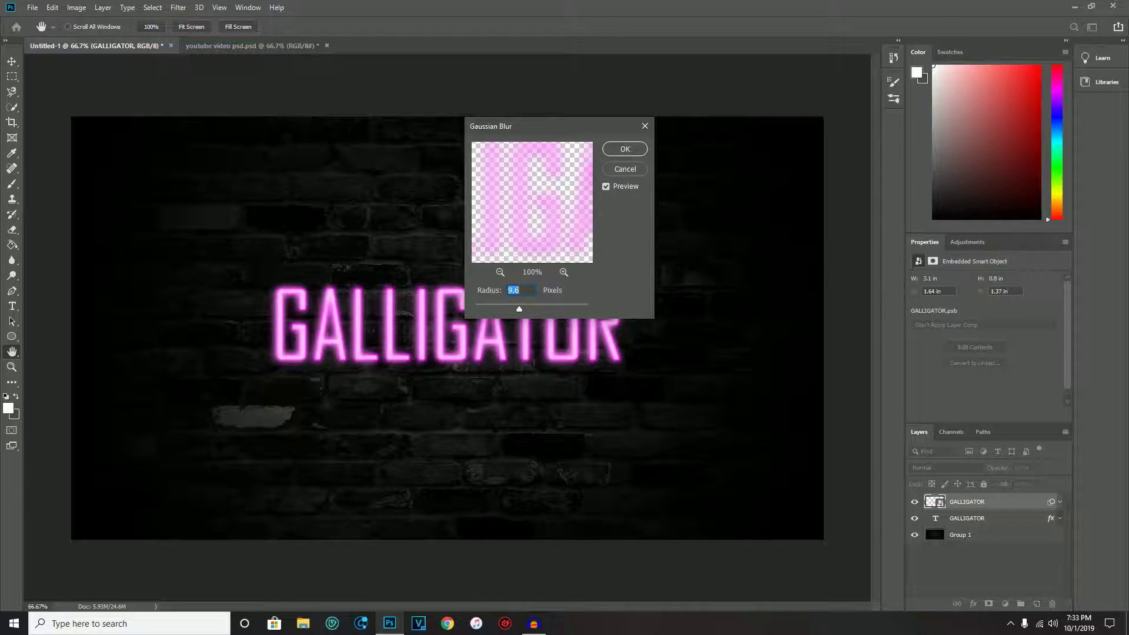
key(Return)
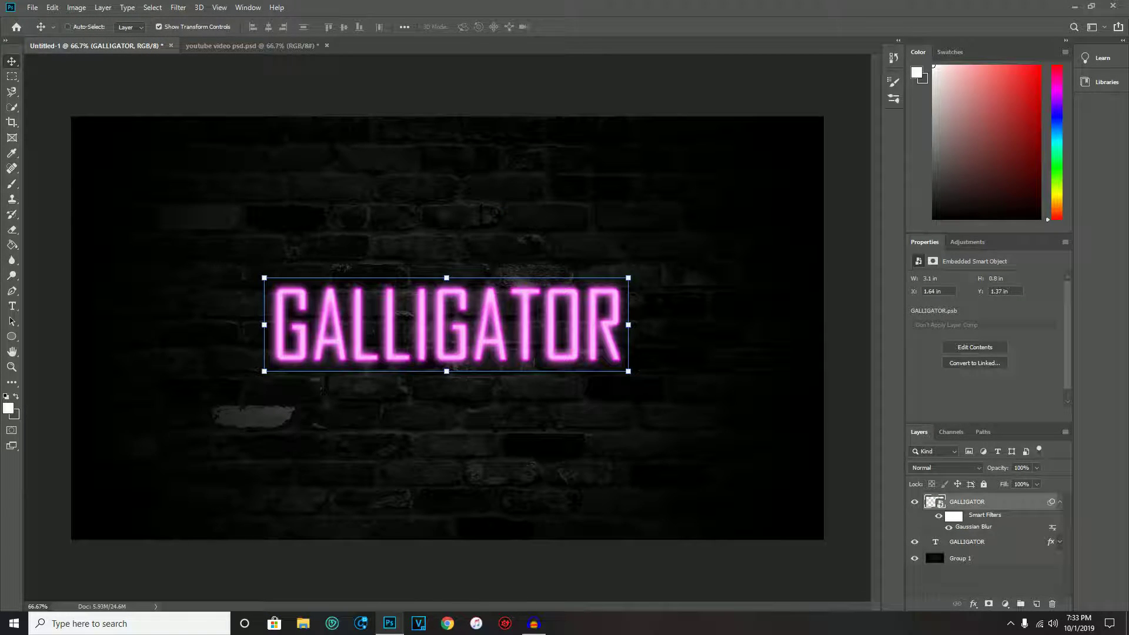
click(1059, 502)
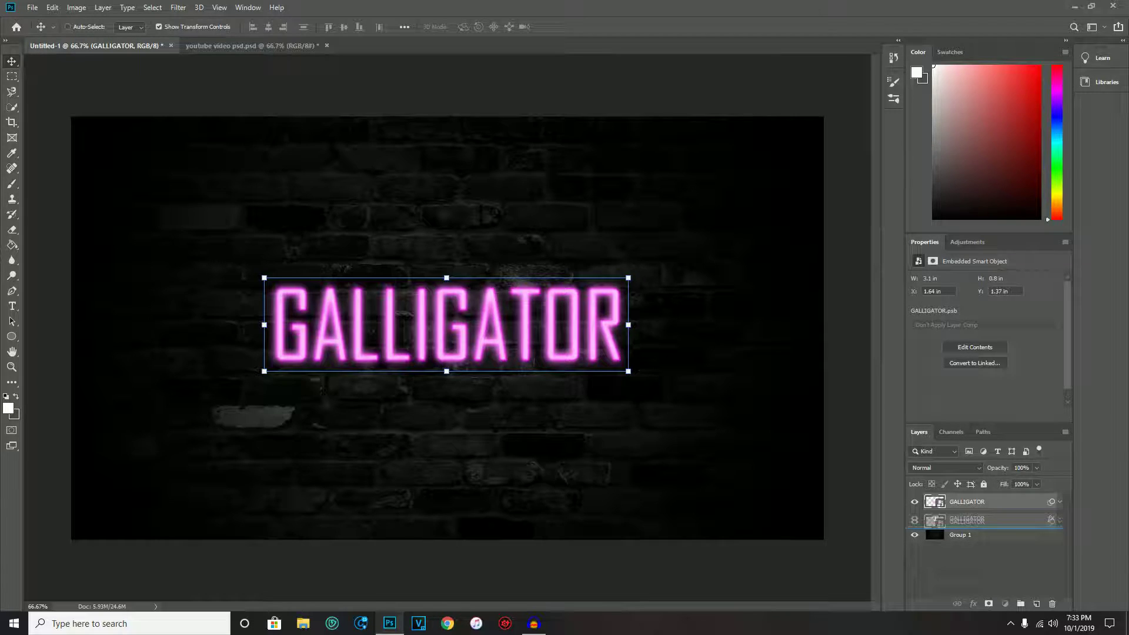